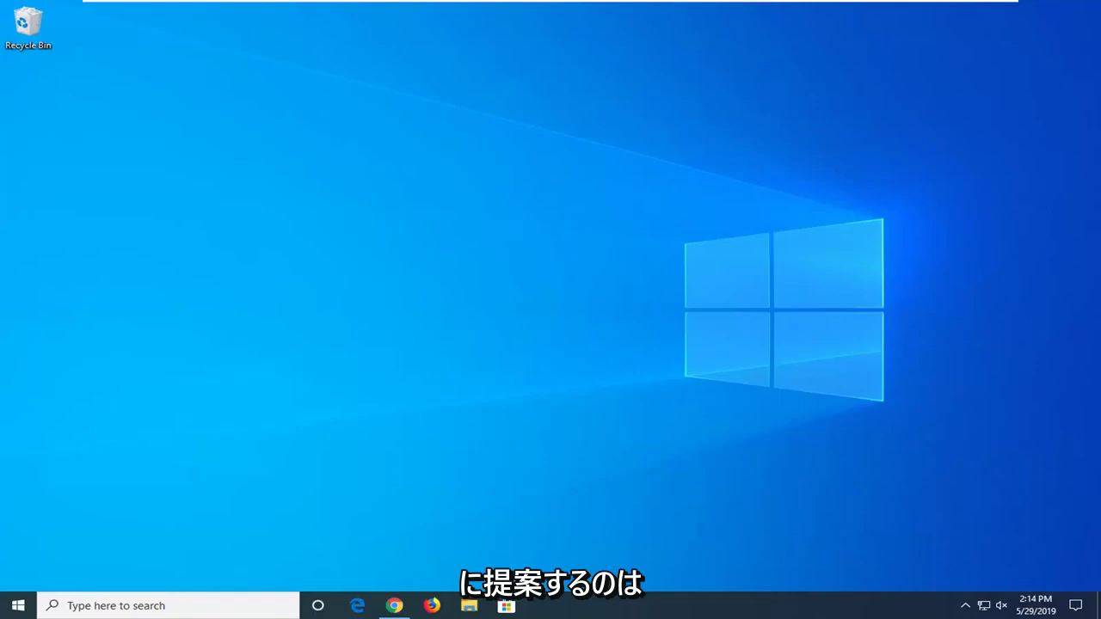
# Step: Search the Start menu for 'troubles' to bring up Troubleshoot settings
pyautogui.click(18, 606)
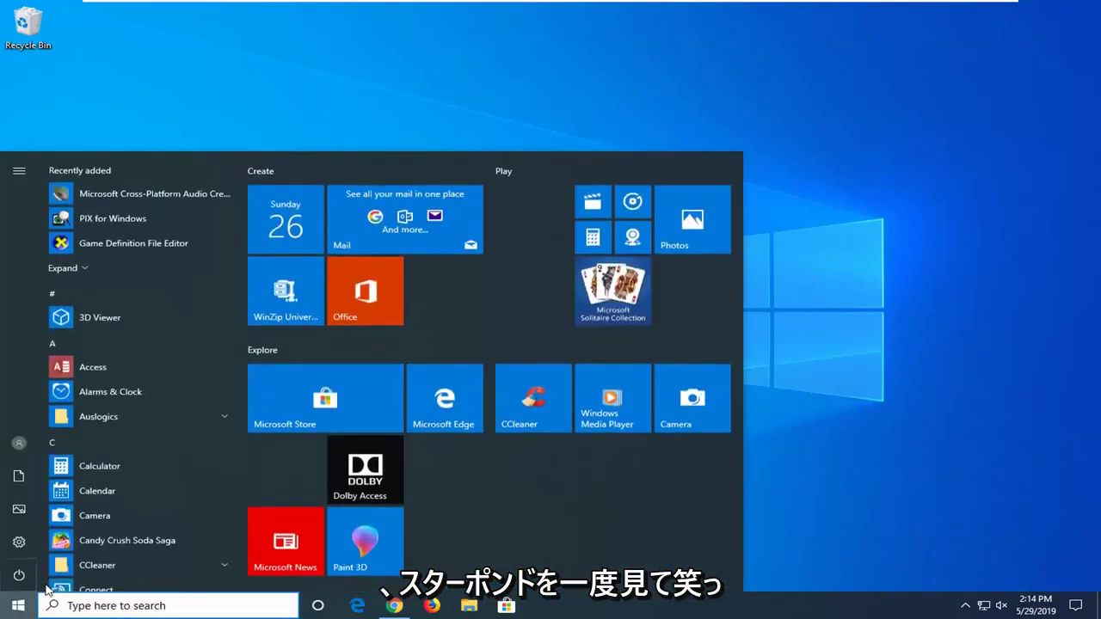
pyautogui.write('tro')
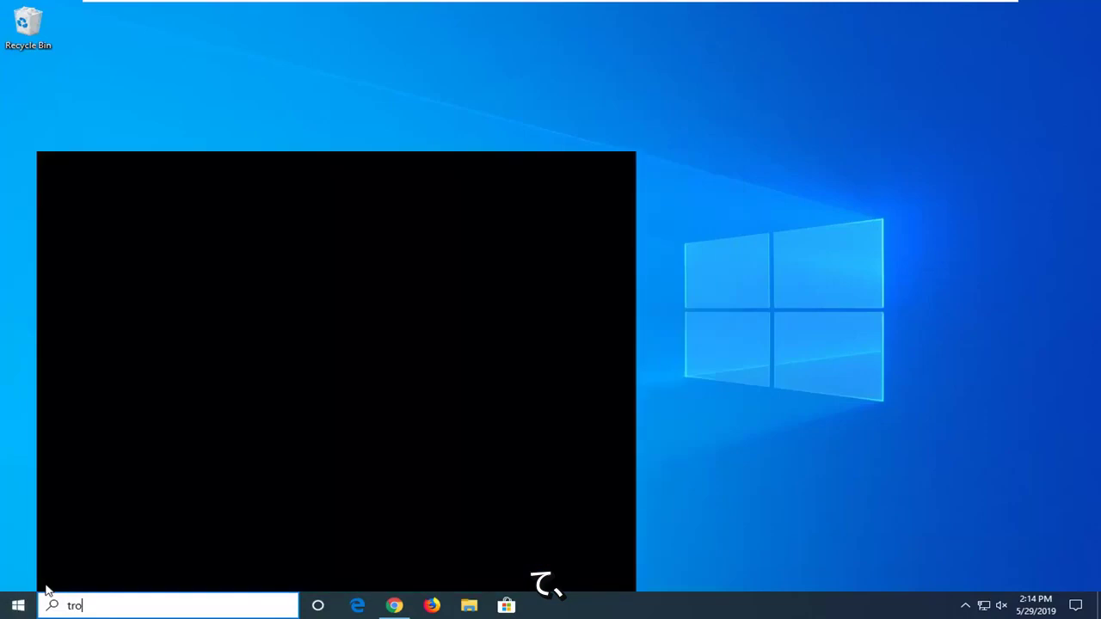
pyautogui.write('ubleshoot')
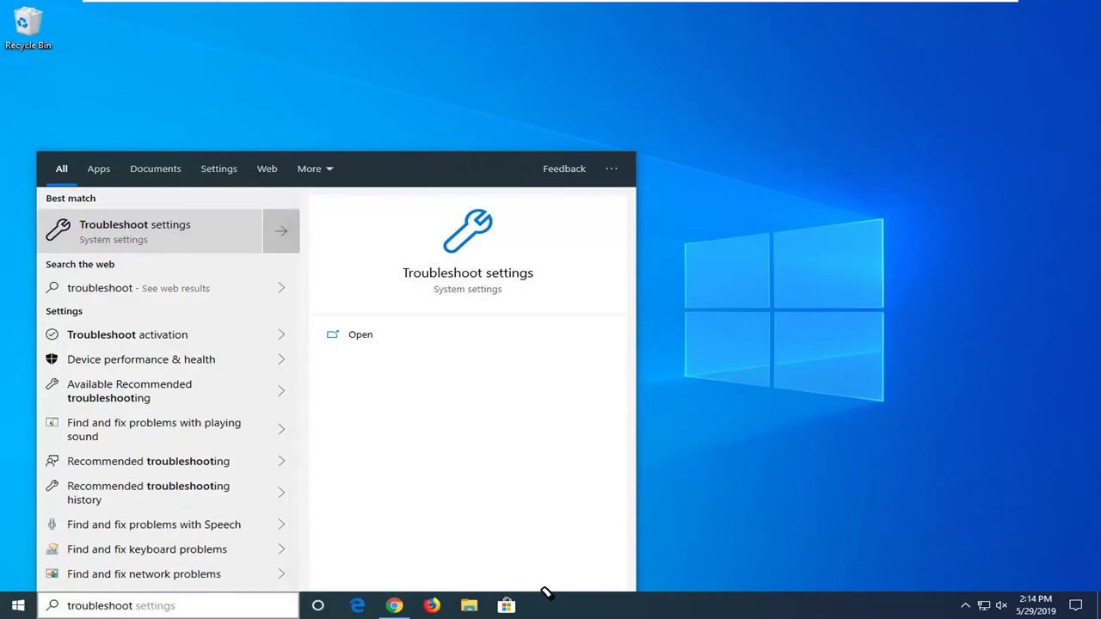
# Step: Open Troubleshoot settings and scroll down to the Printer troubleshooter
pyautogui.press('Return')
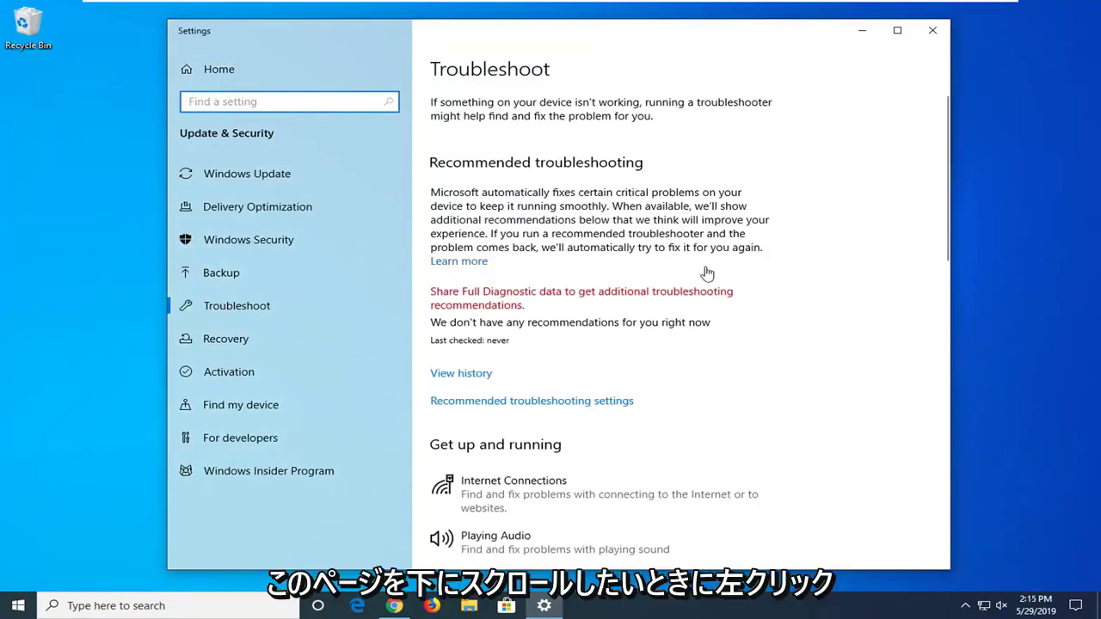
pyautogui.scroll(-3, 693, 278)
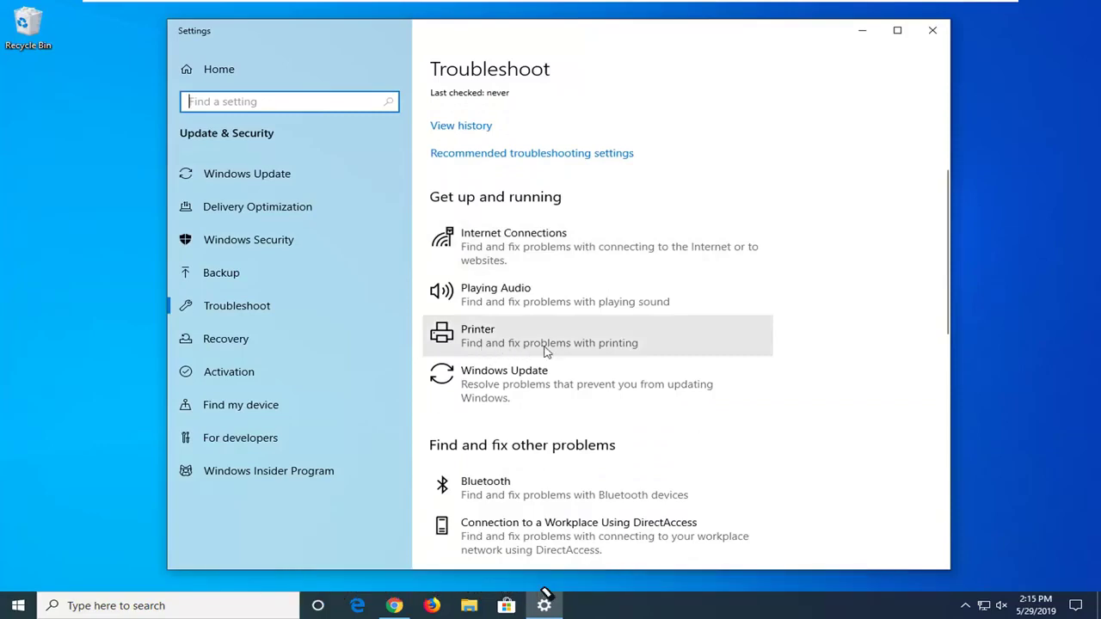
# Step: Run the Printer troubleshooter until it suggests making OneNote the default printer
pyautogui.click(582, 344)
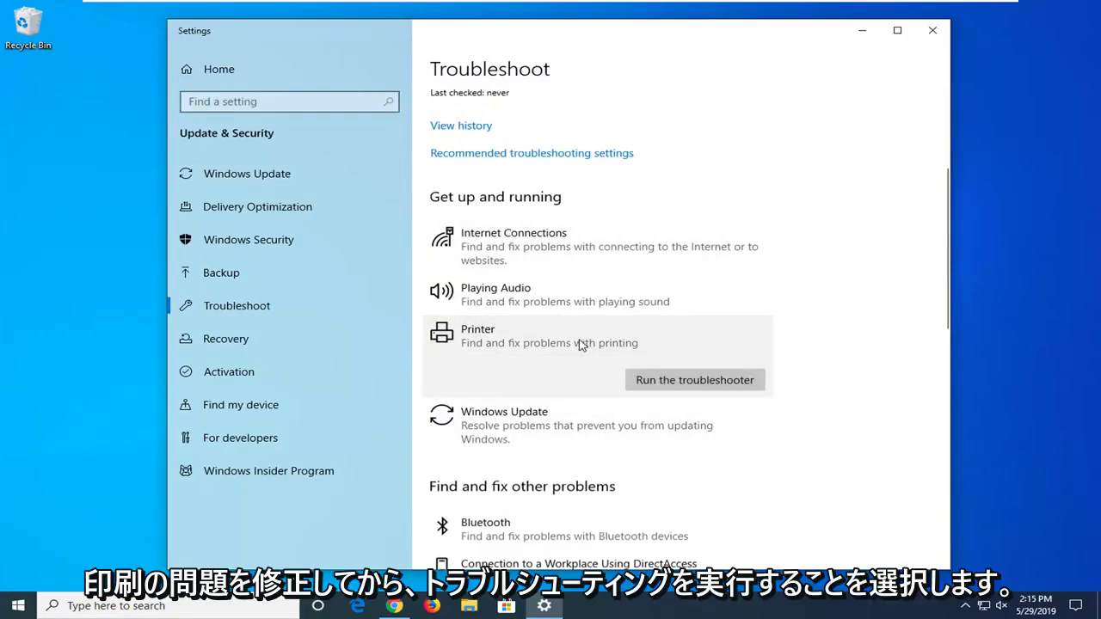
pyautogui.click(664, 381)
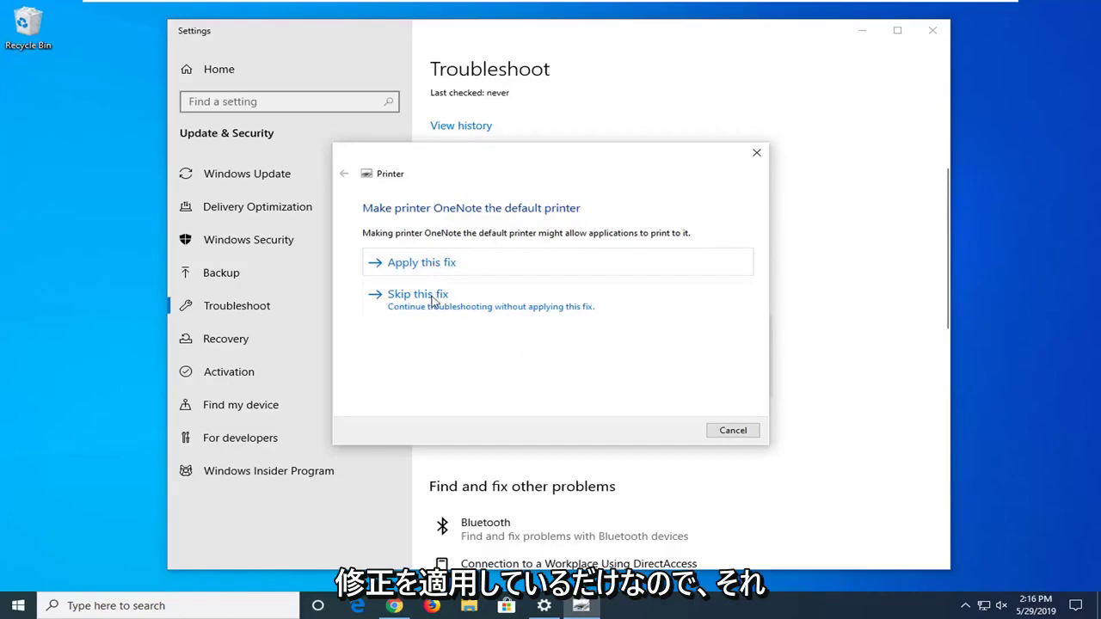
# Step: Apply the fix making OneNote the default printer and close the troubleshooter
pyautogui.click(437, 263)
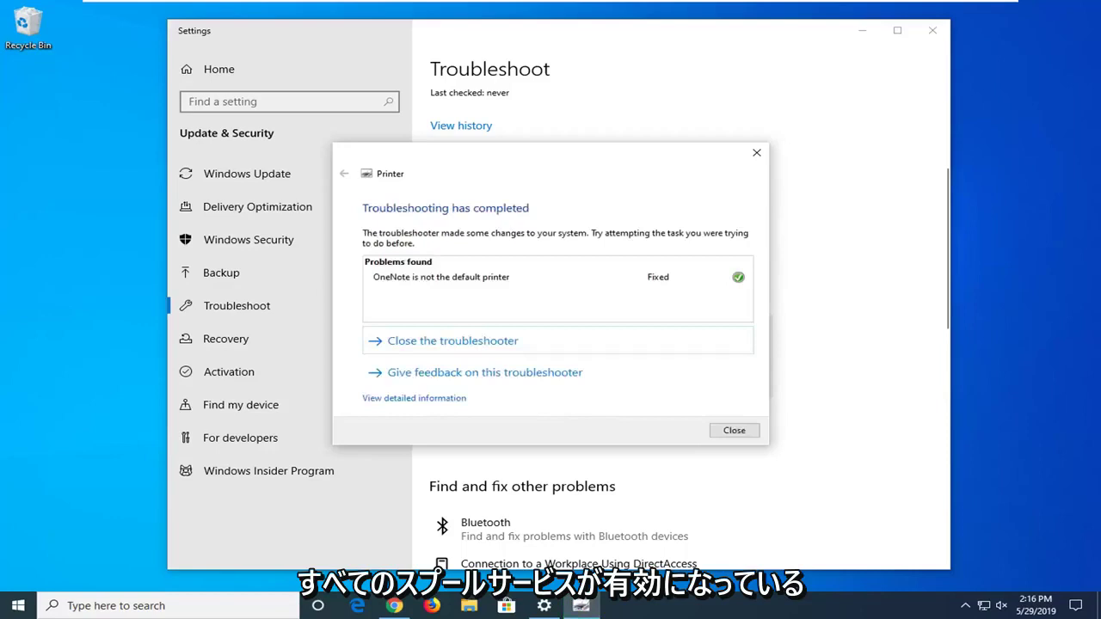
pyautogui.click(734, 431)
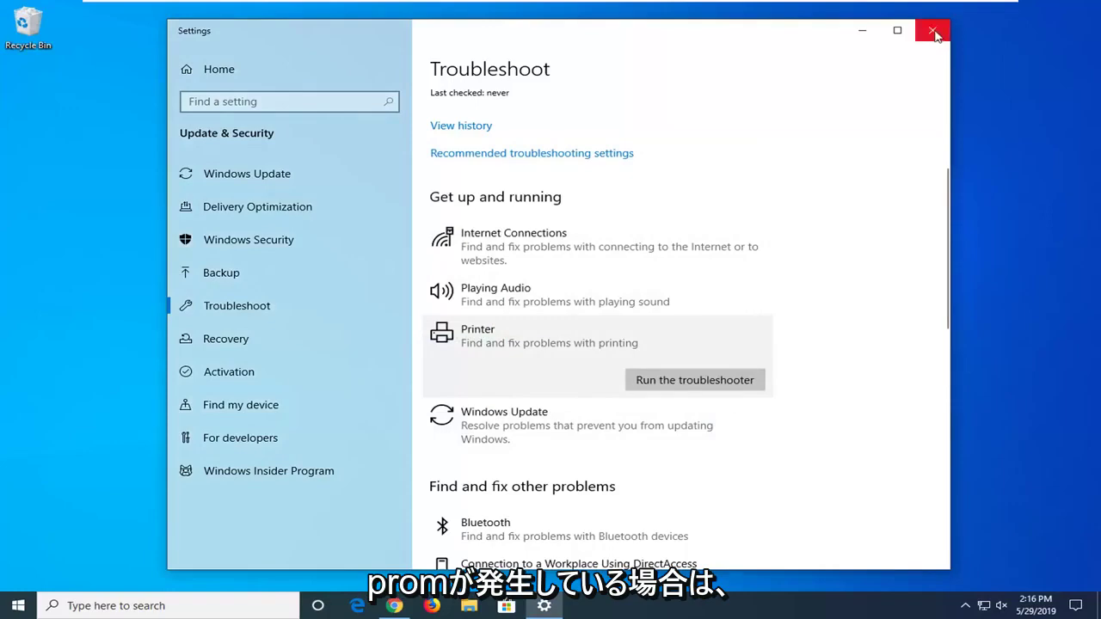
# Step: Close Settings and open Control Panel through a Start search for 'control panel'
pyautogui.click(937, 36)
pyautogui.click(18, 607)
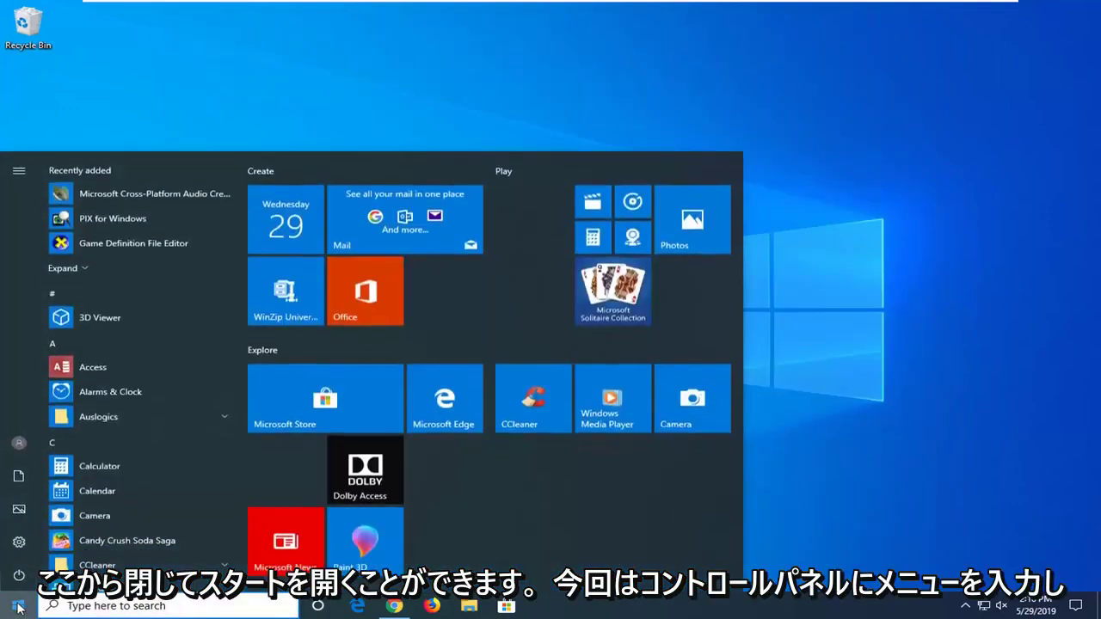
pyautogui.write('control panel')
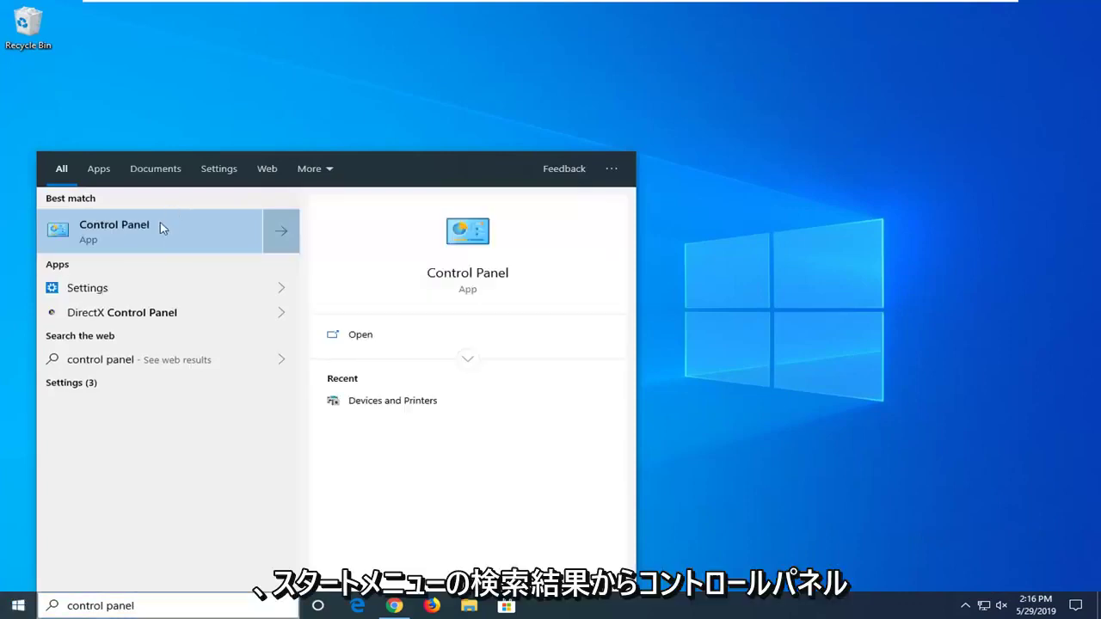
pyautogui.click(161, 228)
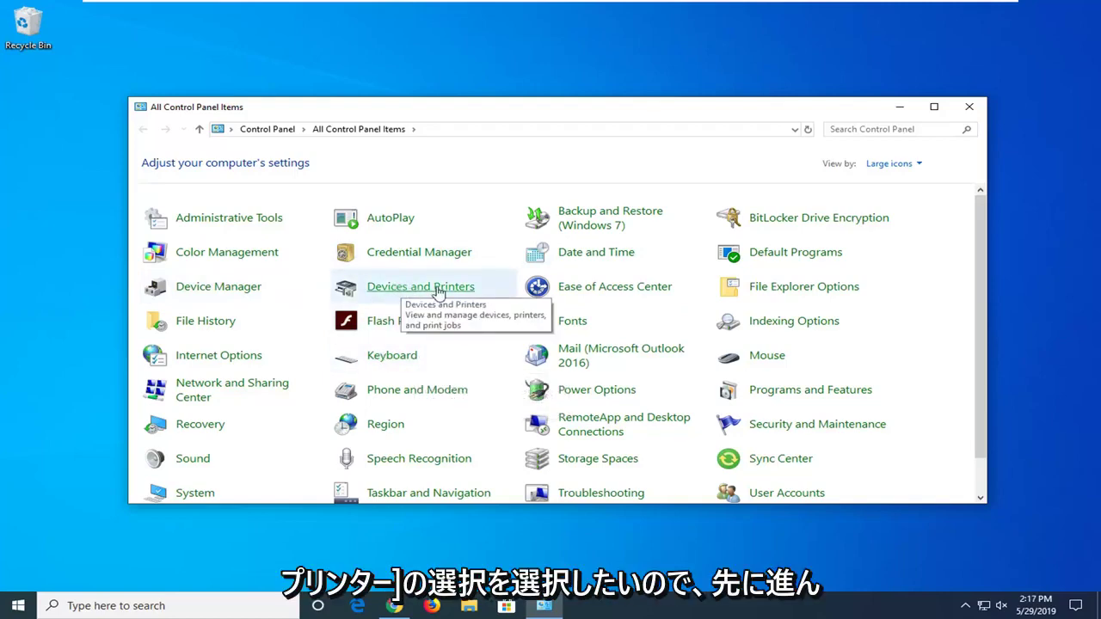
# Step: Open Devices and Printers, then collapse and re-expand the Printers group
pyautogui.click(438, 292)
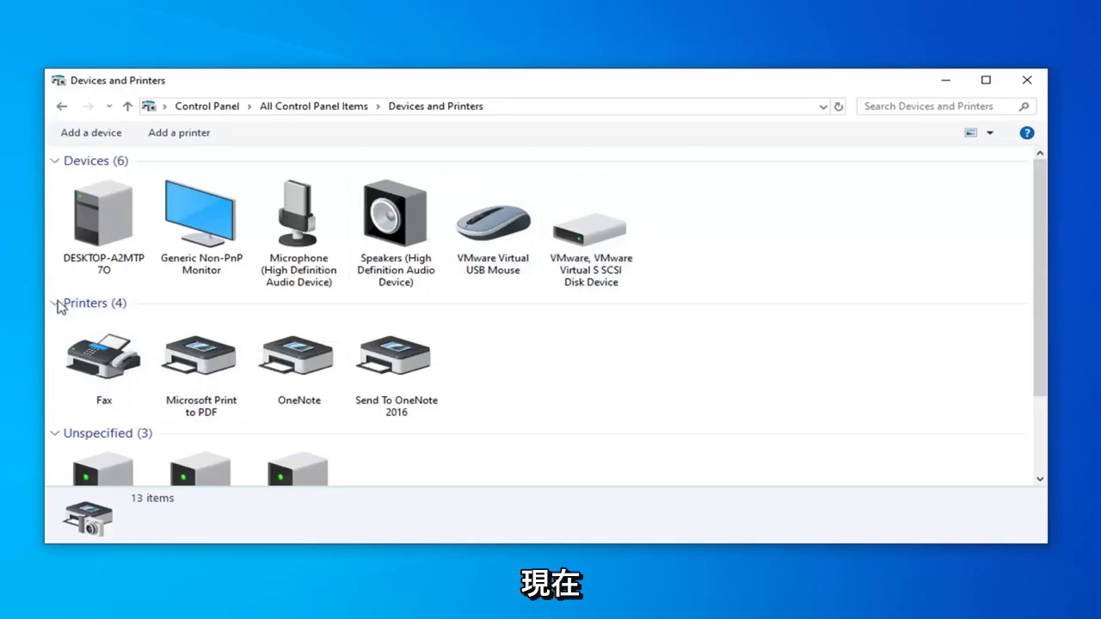
pyautogui.click(56, 304)
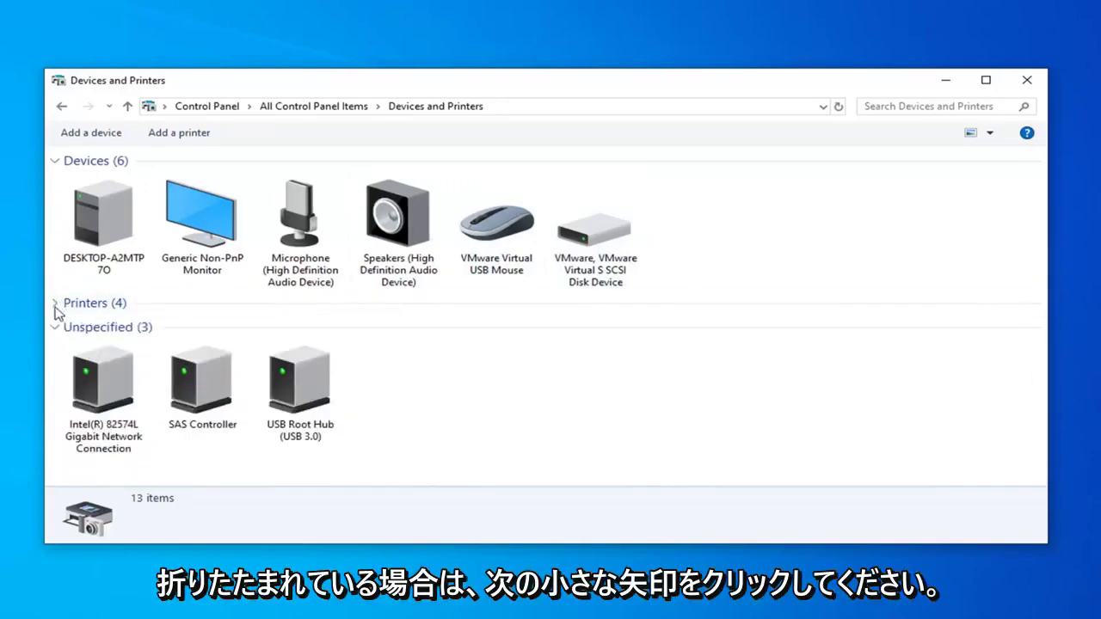
pyautogui.click(55, 304)
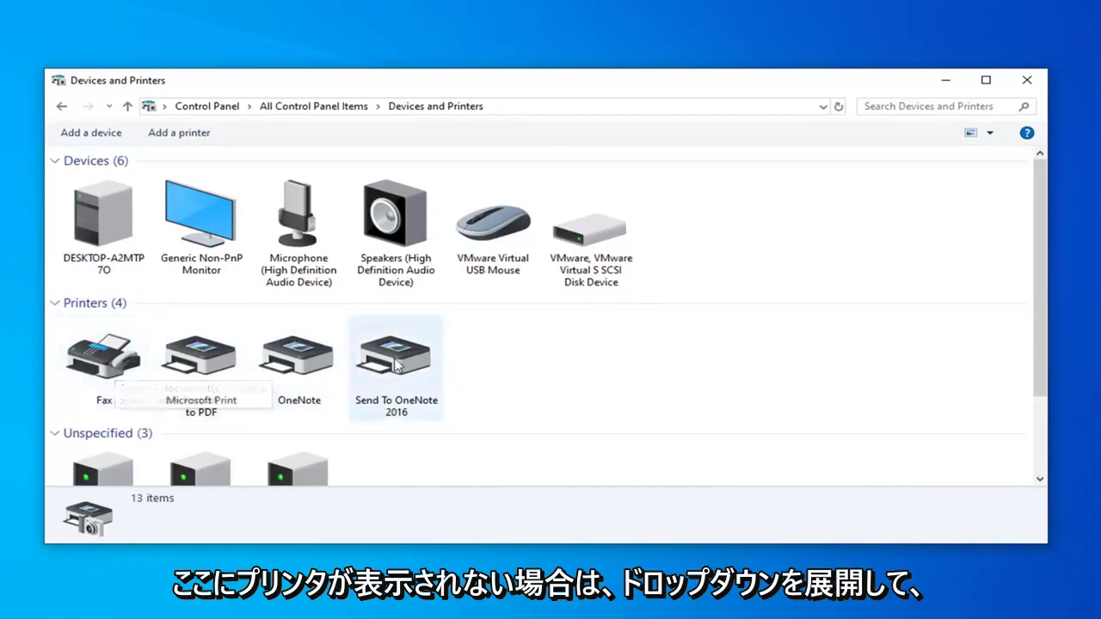
# Step: Start the Add a printer wizard and let its device search finish empty
pyautogui.click(184, 138)
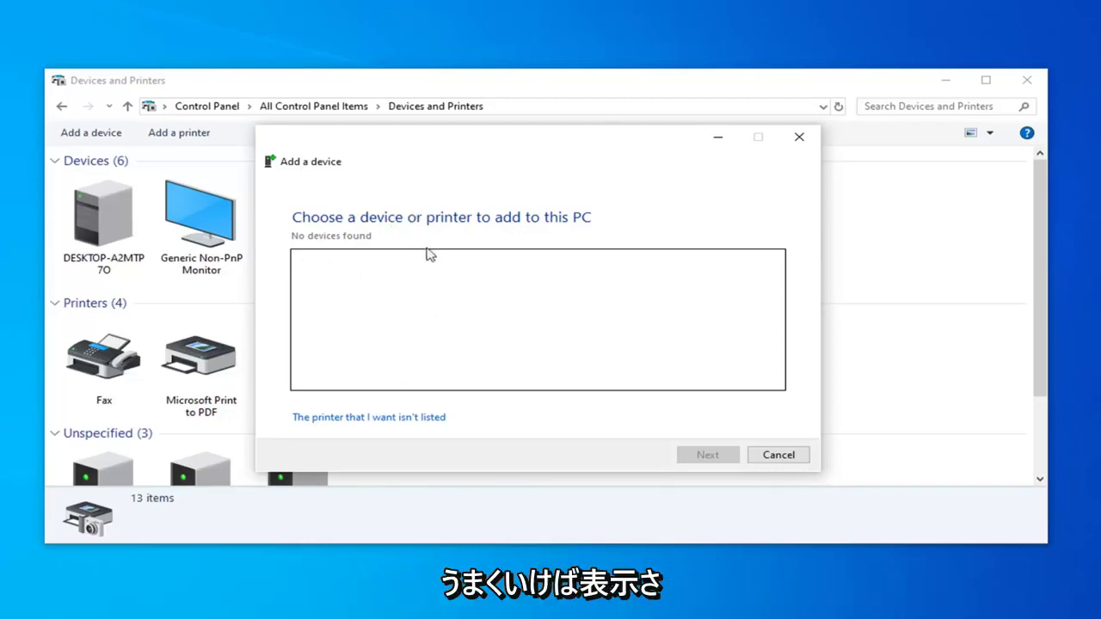
# Step: Choose adding a local printer with manual settings and advance to the port page
pyautogui.click(381, 425)
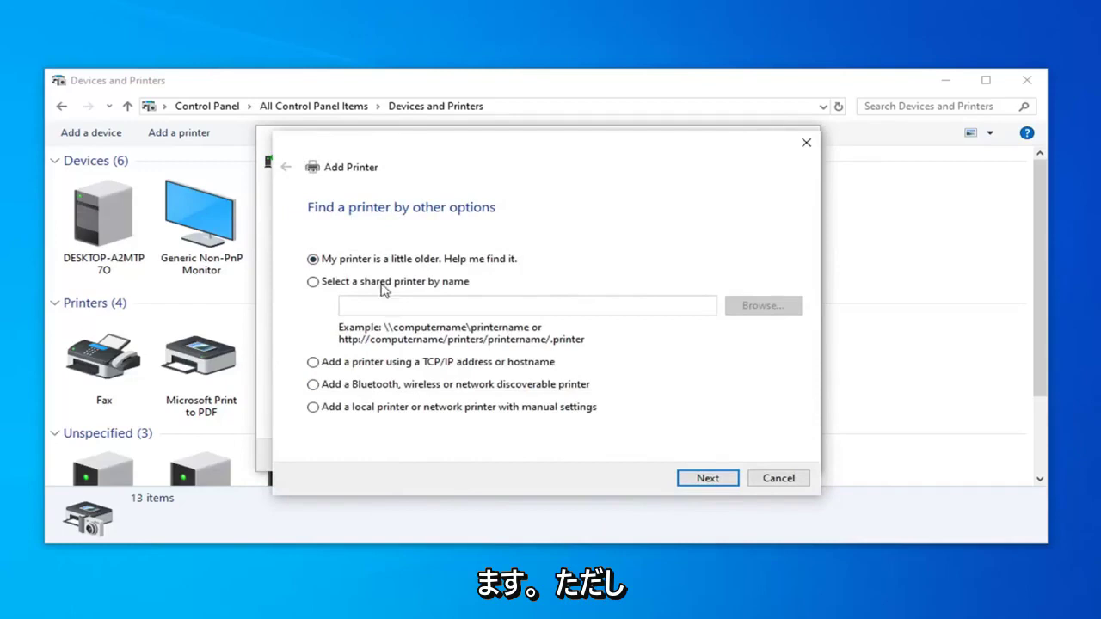
pyautogui.moveTo(398, 155)
pyautogui.mouseDown()
pyautogui.moveTo(376, 135)
pyautogui.moveTo(395, 138)
pyautogui.mouseUp()
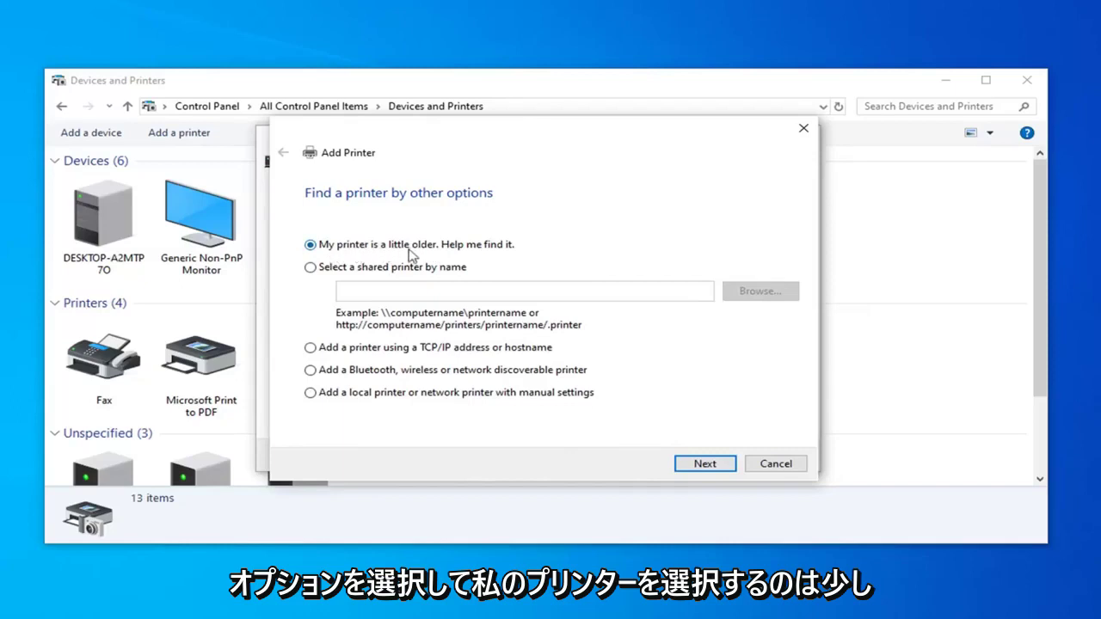
pyautogui.click(311, 394)
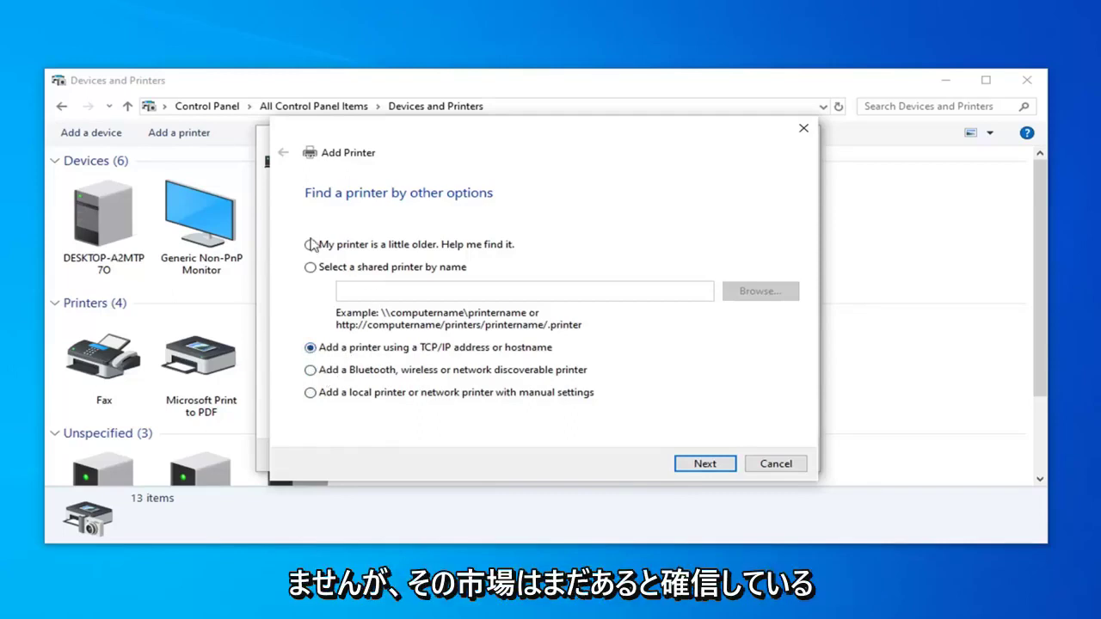
pyautogui.click(317, 398)
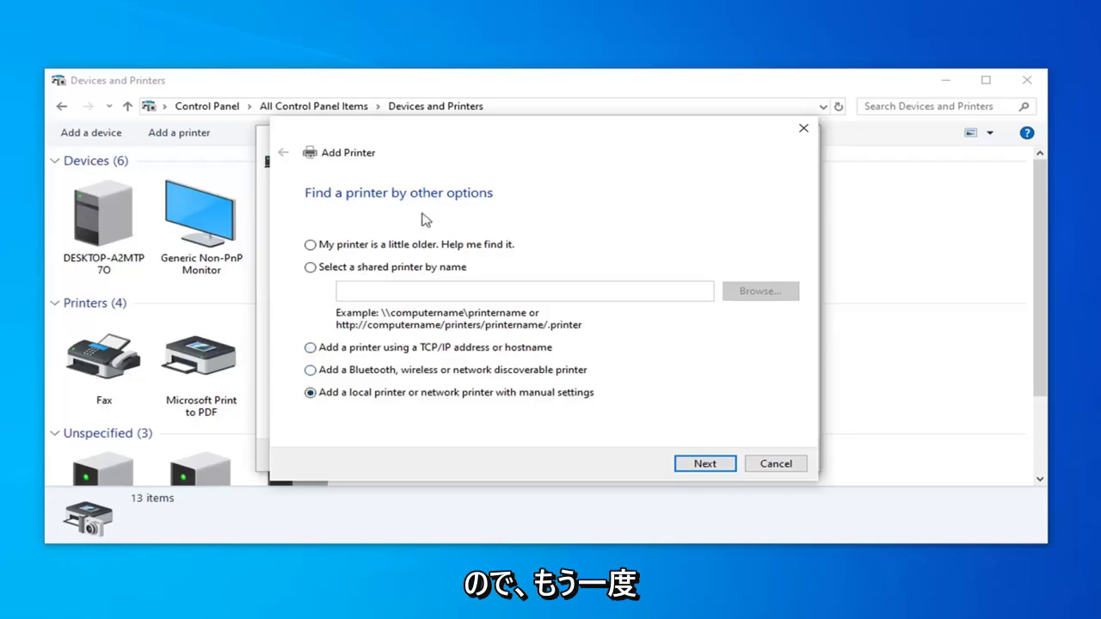
pyautogui.click(686, 465)
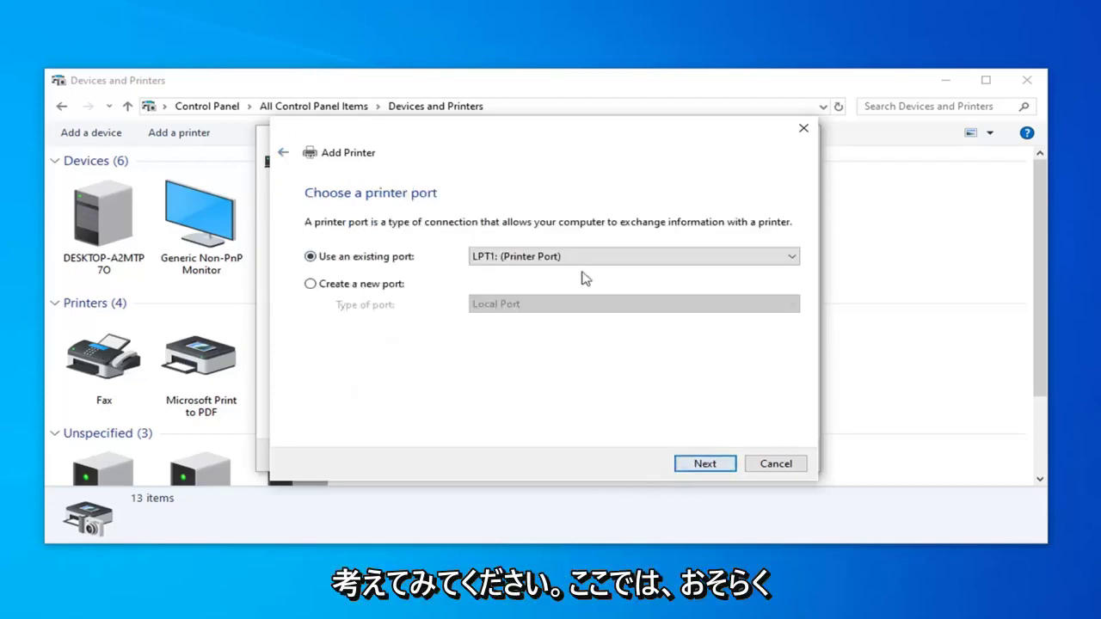
# Step: Keep LPT1 (Printer Port), continue to the driver page, then cancel the wizard
pyautogui.click(521, 256)
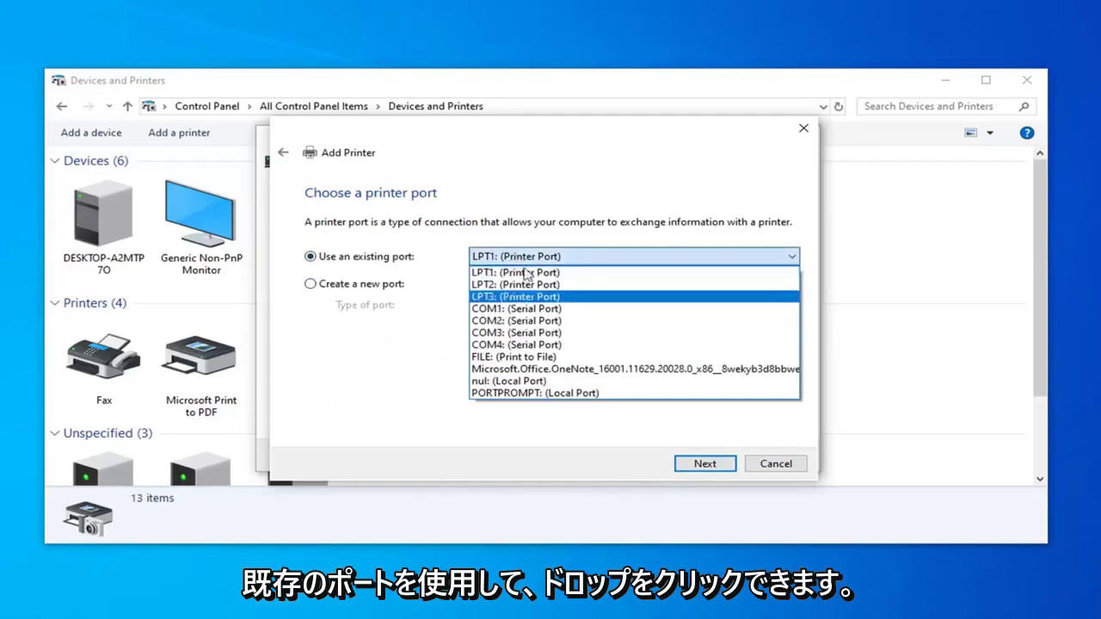
pyautogui.click(358, 403)
pyautogui.click(710, 463)
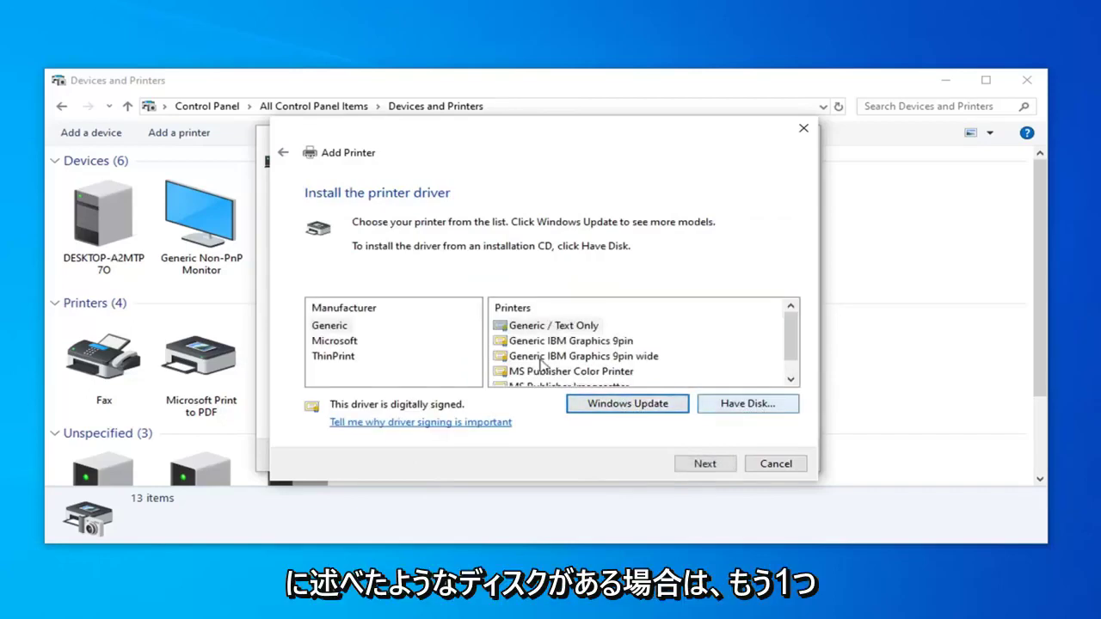
pyautogui.click(771, 465)
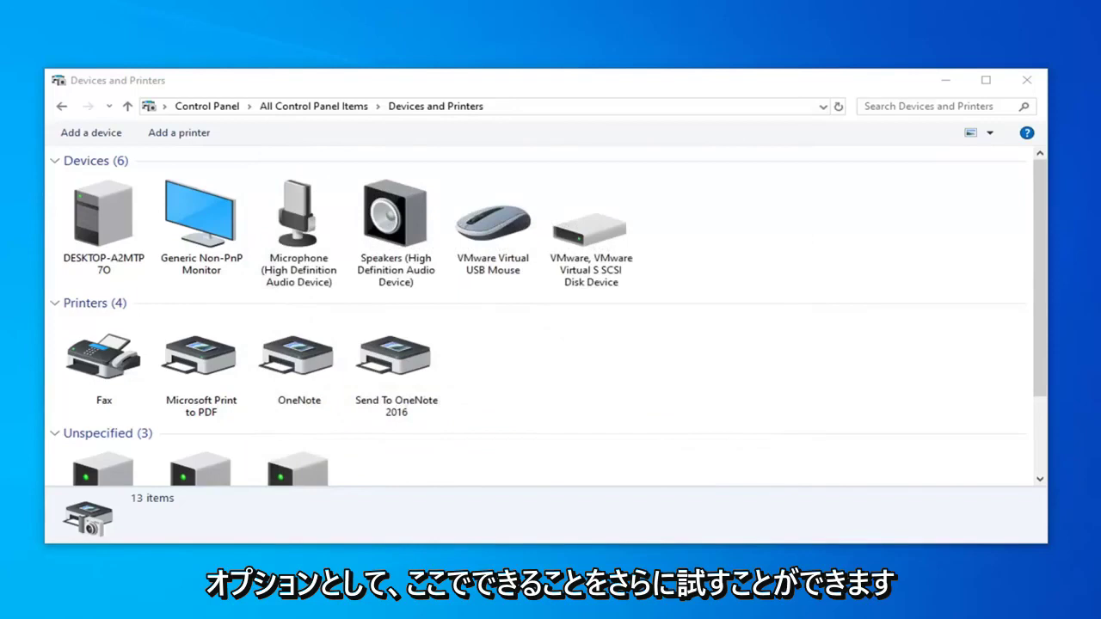
# Step: Close Devices and Printers and the Add a device dialog, then launch Device Manager
pyautogui.click(1027, 80)
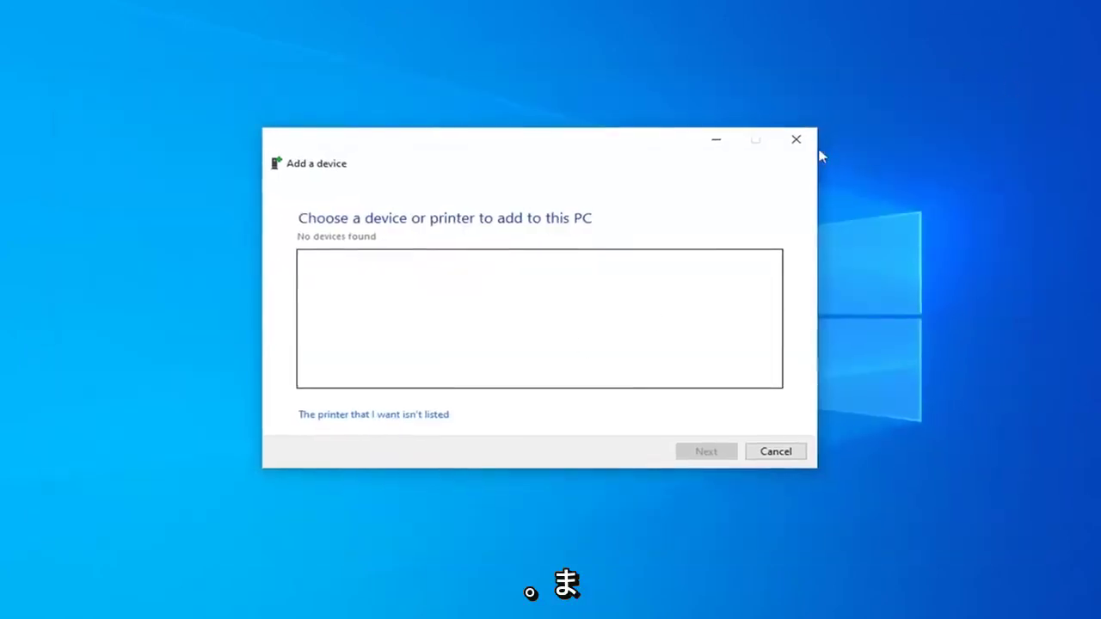
pyautogui.click(799, 138)
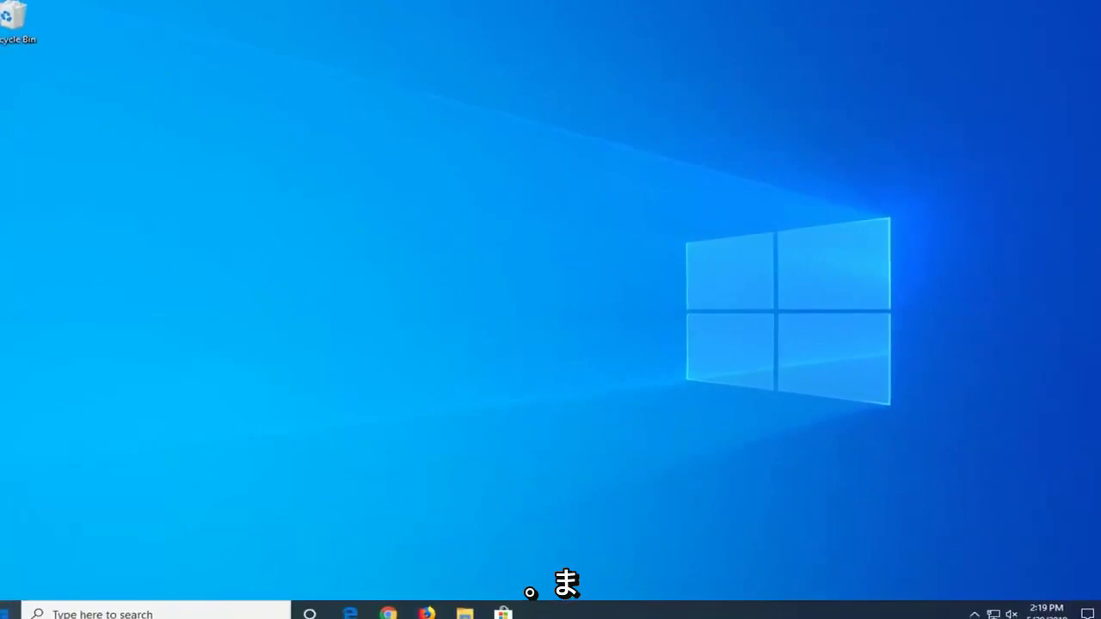
pyautogui.click(1, 613)
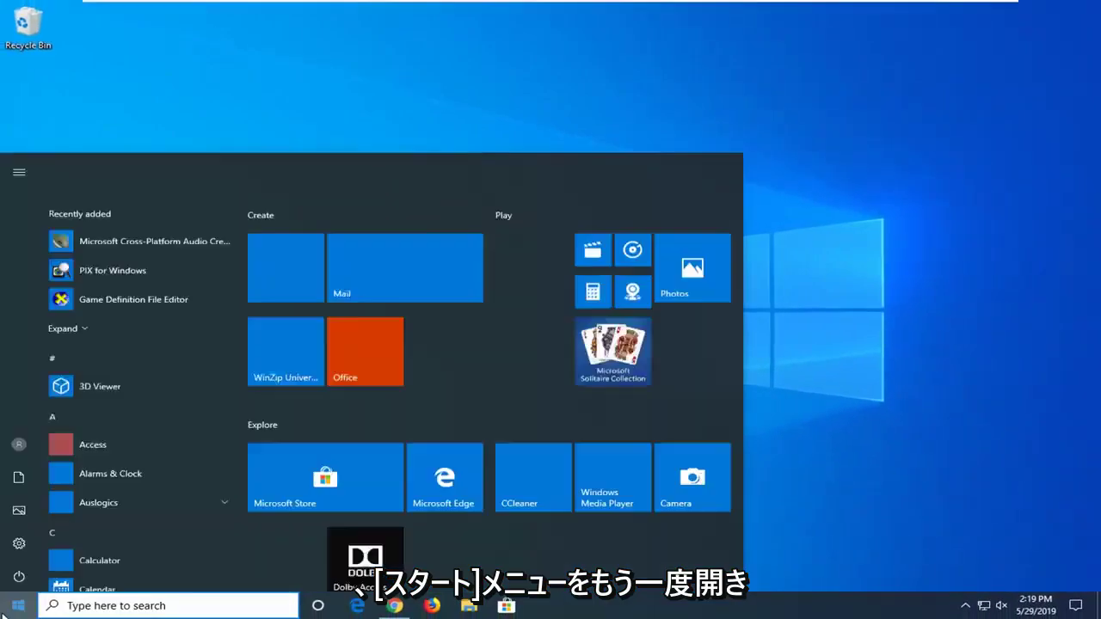
pyautogui.write('device manager')
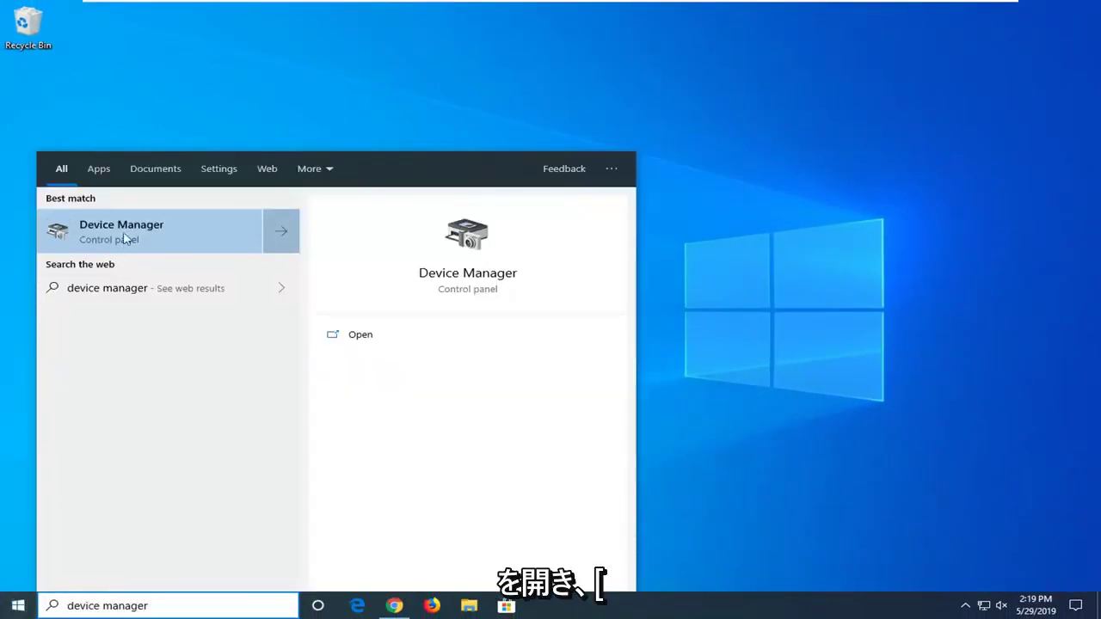
pyautogui.click(157, 246)
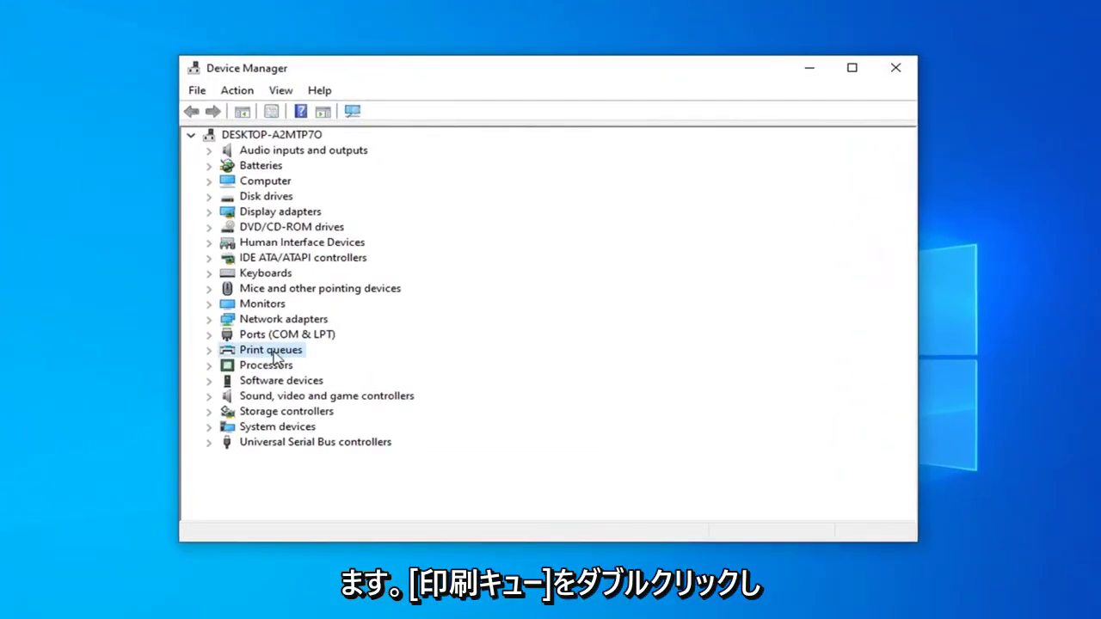
# Step: Uninstall the Microsoft Print to PDF device from the Print queues category and confirm removal
pyautogui.click(208, 355)
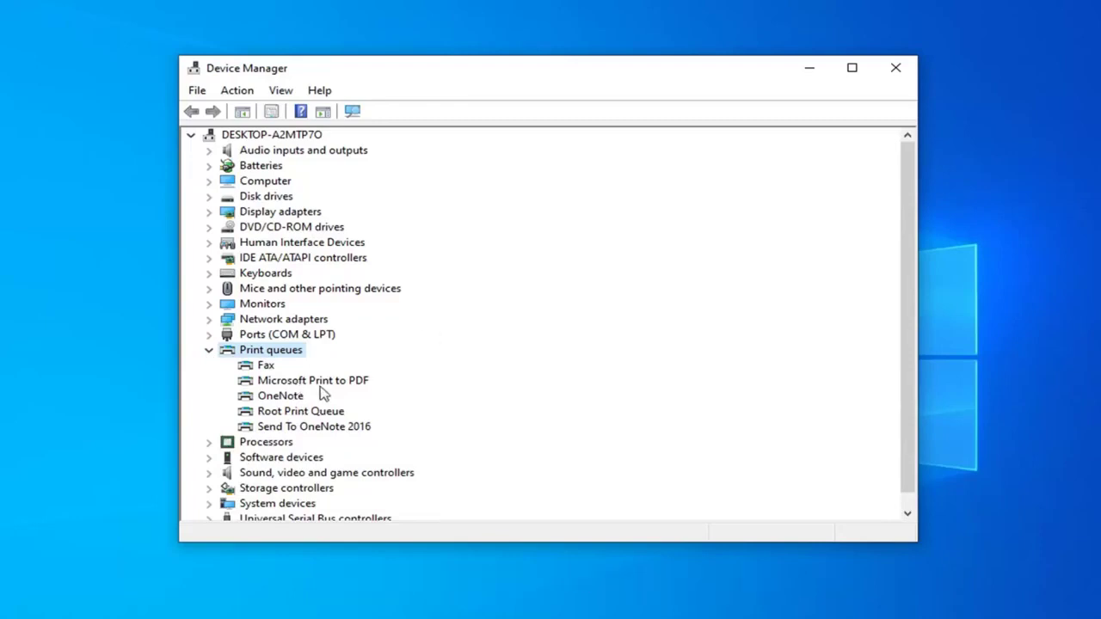
pyautogui.rightClick(277, 384)
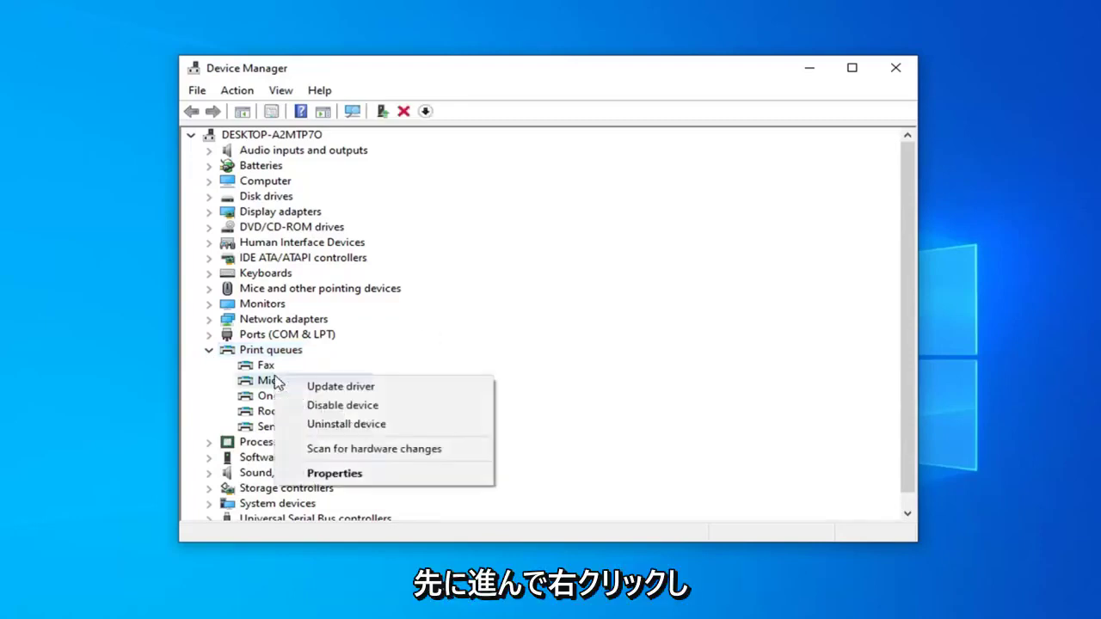
pyautogui.click(327, 424)
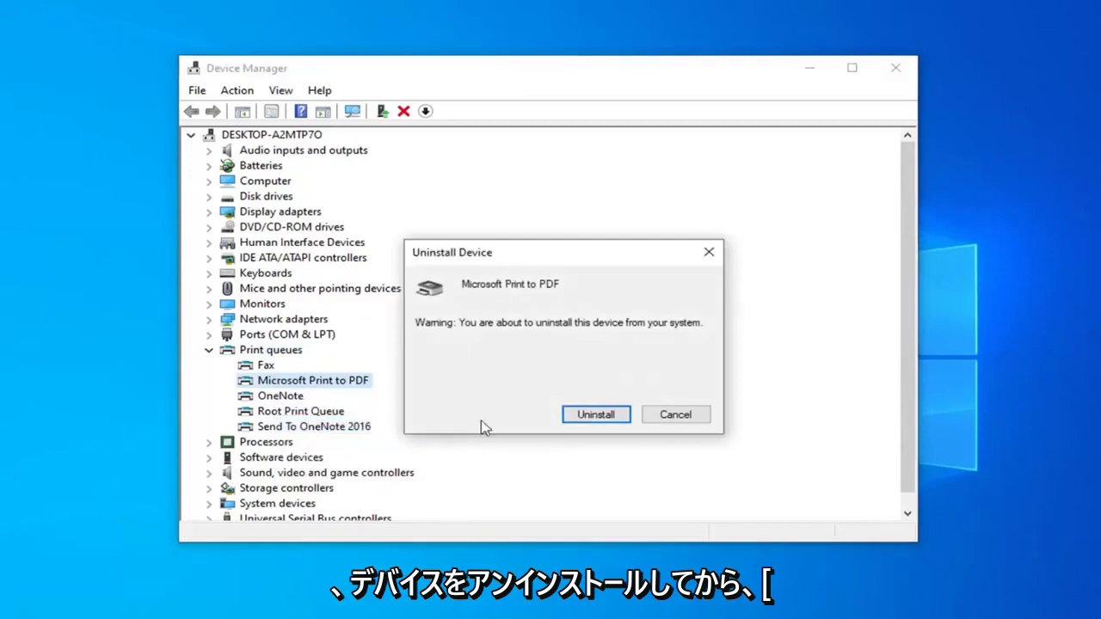
pyautogui.click(602, 421)
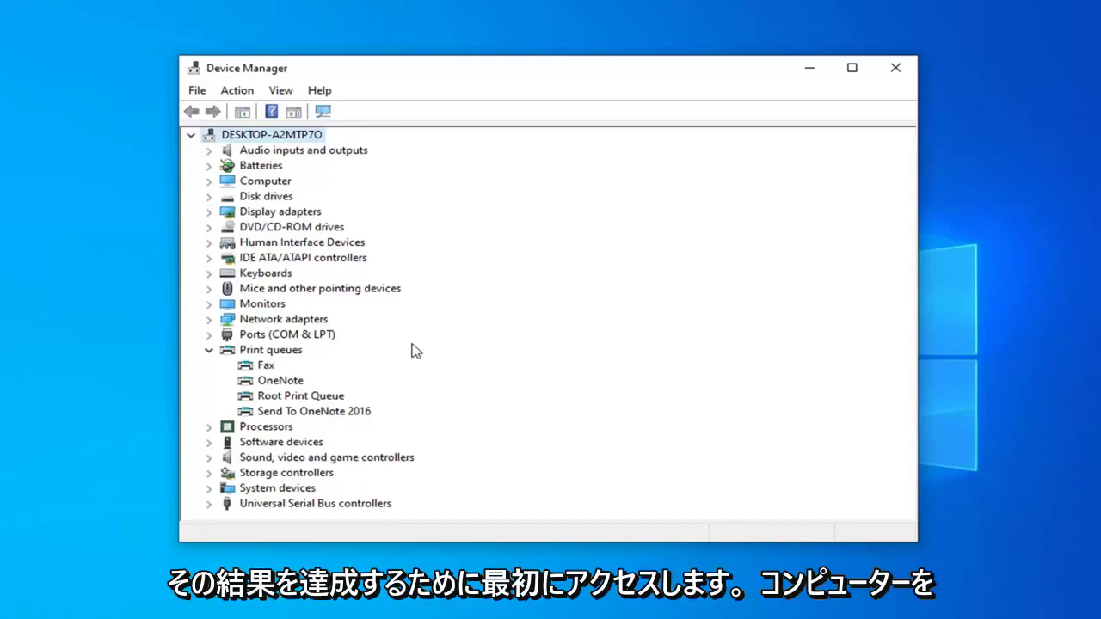
# Step: Close the Device Manager window to return to the empty desktop
pyautogui.click(896, 73)
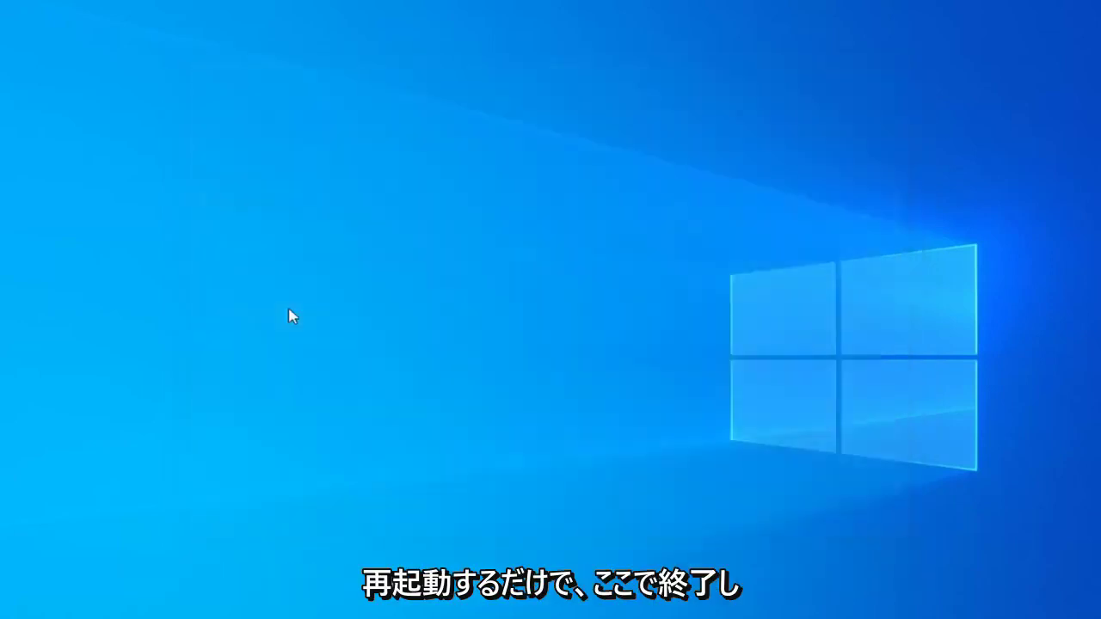